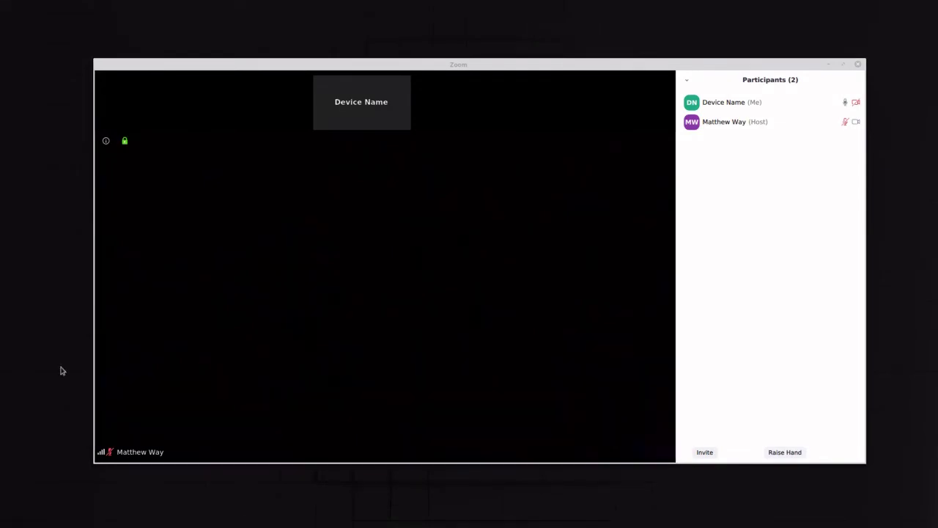
Toggle the participants panel until it stays open, listing Device Name (Me) and the host.
{"action": "mouse_move", "coordinate": [176, 384]}
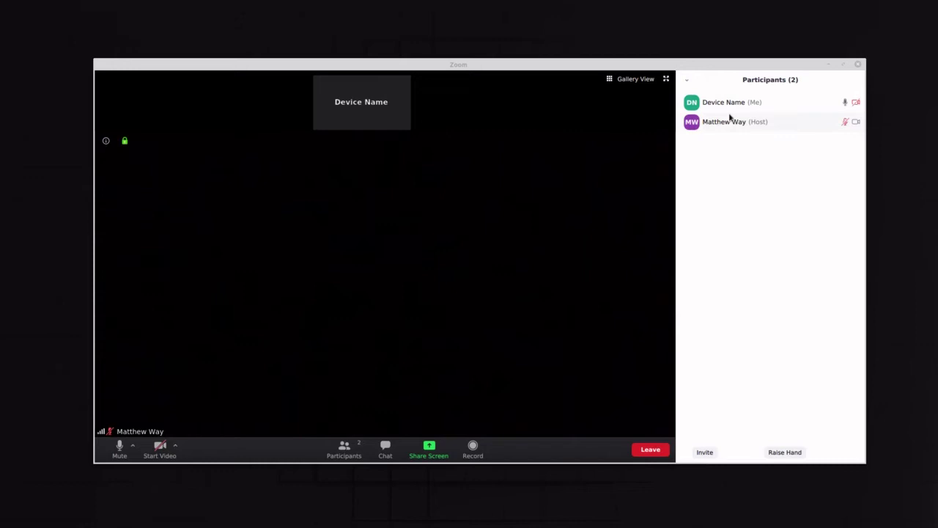
{"action": "mouse_move", "coordinate": [725, 111]}
{"action": "left_click", "coordinate": [346, 454]}
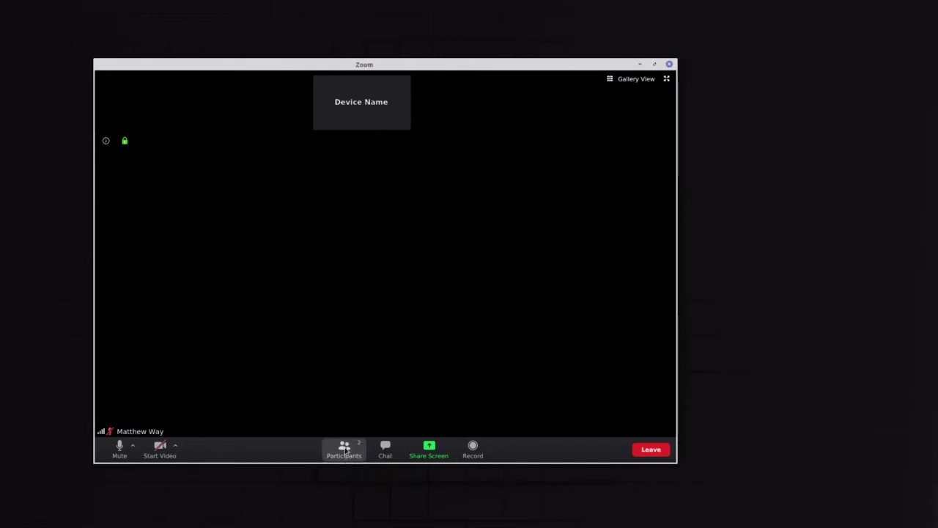
{"action": "left_click", "coordinate": [346, 455]}
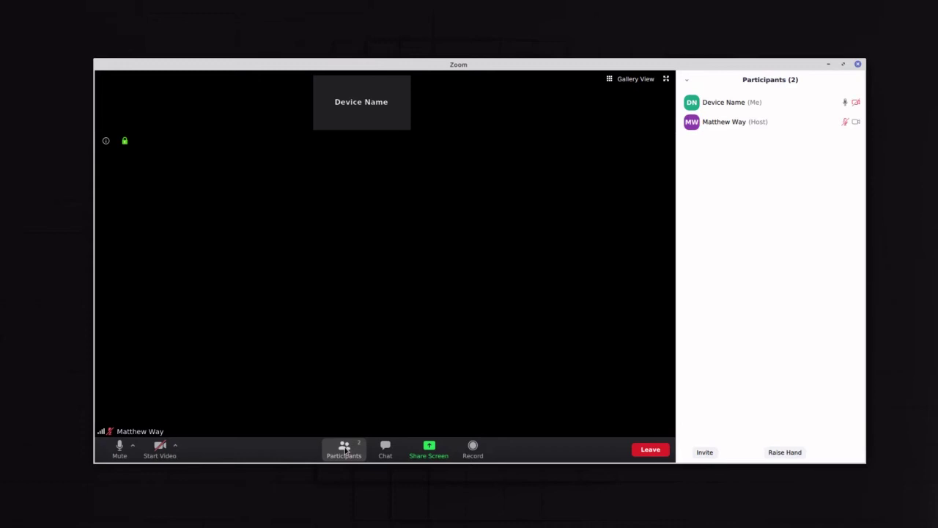
{"action": "left_click", "coordinate": [346, 452]}
{"action": "left_click", "coordinate": [346, 452]}
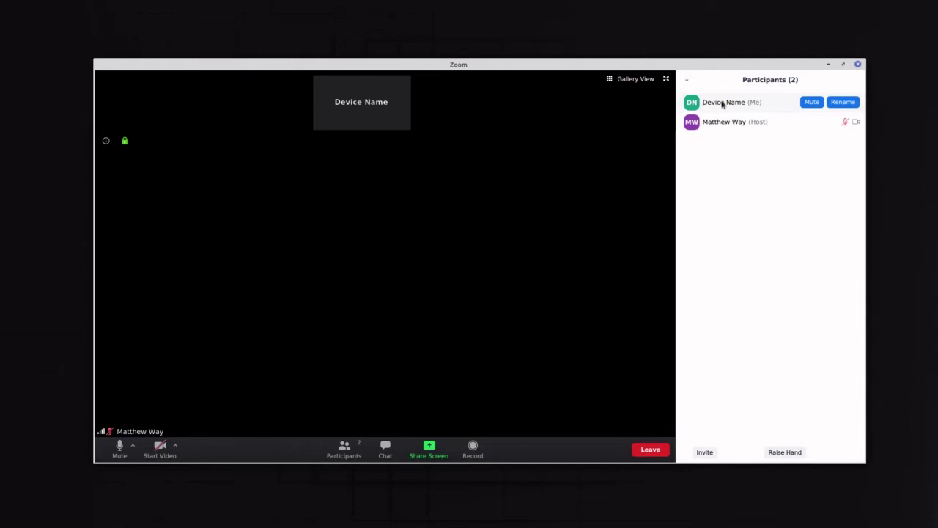
Replace your own Device Name entry's screen name with 'Way Family' and confirm it.
{"action": "left_click", "coordinate": [843, 102]}
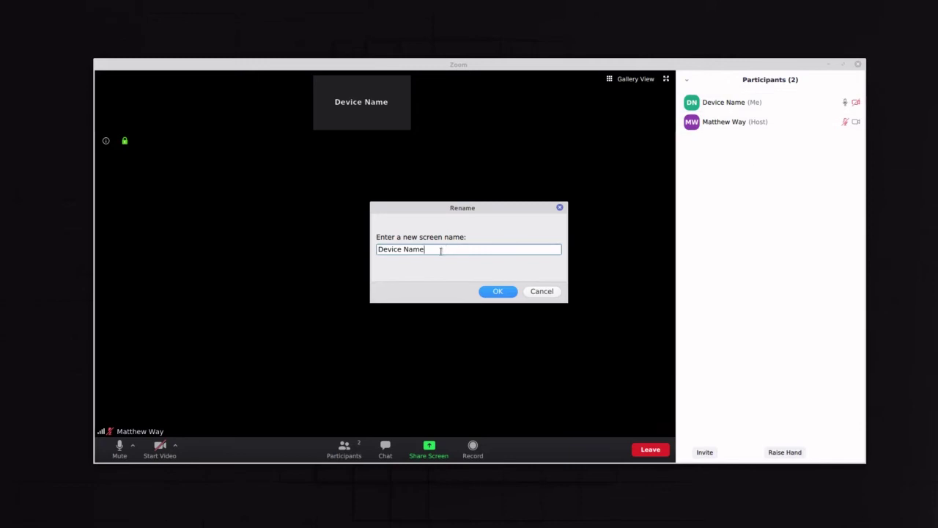
{"action": "left_click_drag", "start_coordinate": [439, 251], "coordinate": [373, 253]}
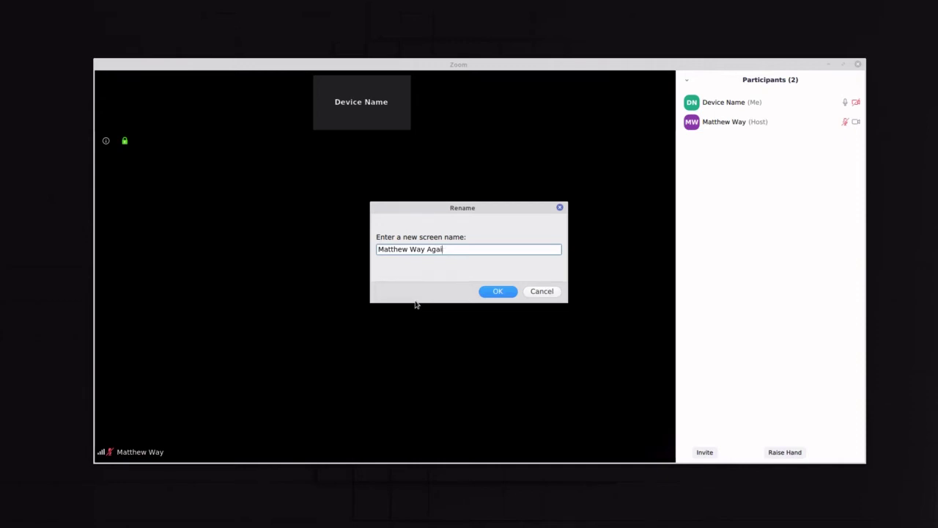
{"action": "left_click", "coordinate": [498, 292]}
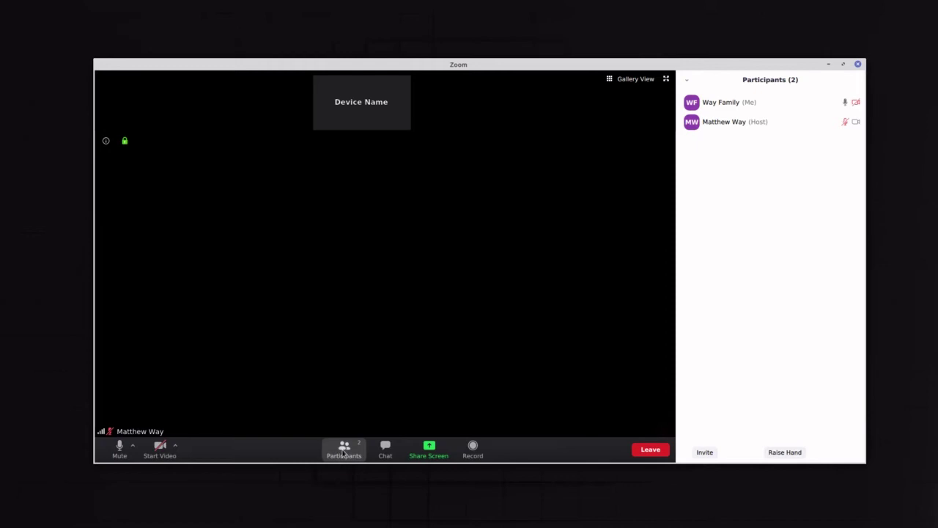
{"action": "left_click", "coordinate": [344, 449]}
{"action": "left_click", "coordinate": [344, 449]}
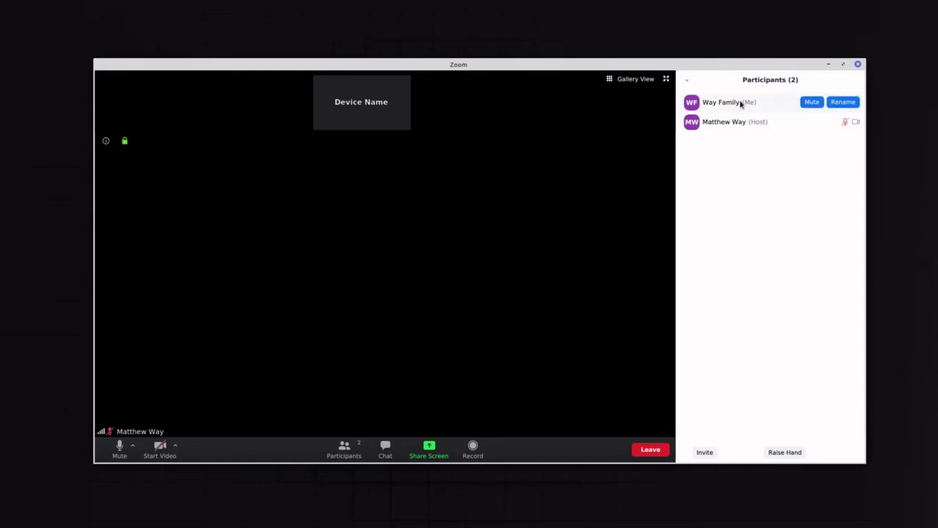
{"action": "left_click", "coordinate": [844, 106]}
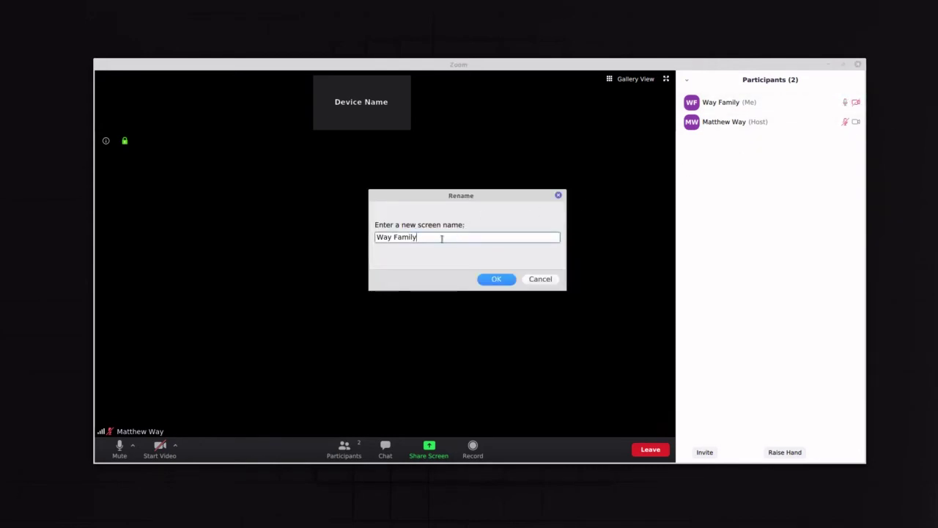
{"action": "left_click_drag", "start_coordinate": [414, 236], "coordinate": [369, 245]}
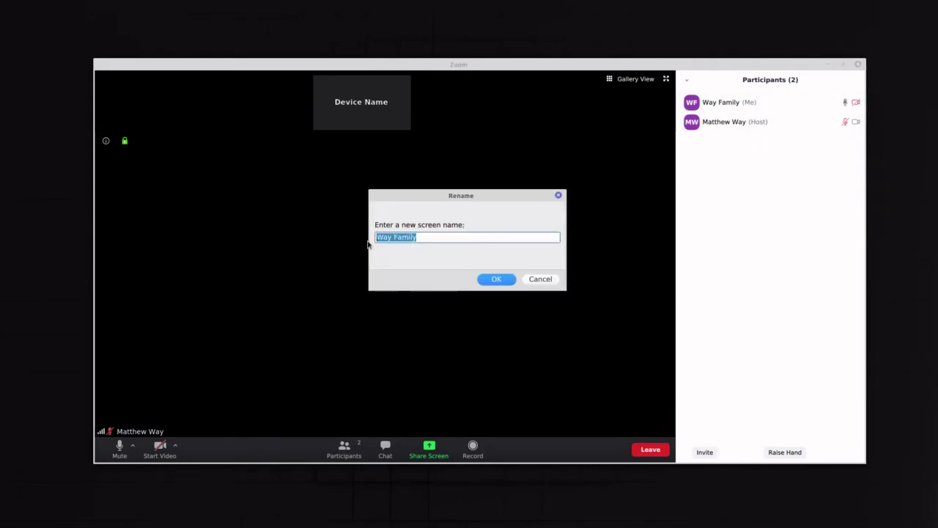
{"action": "left_click", "coordinate": [539, 279]}
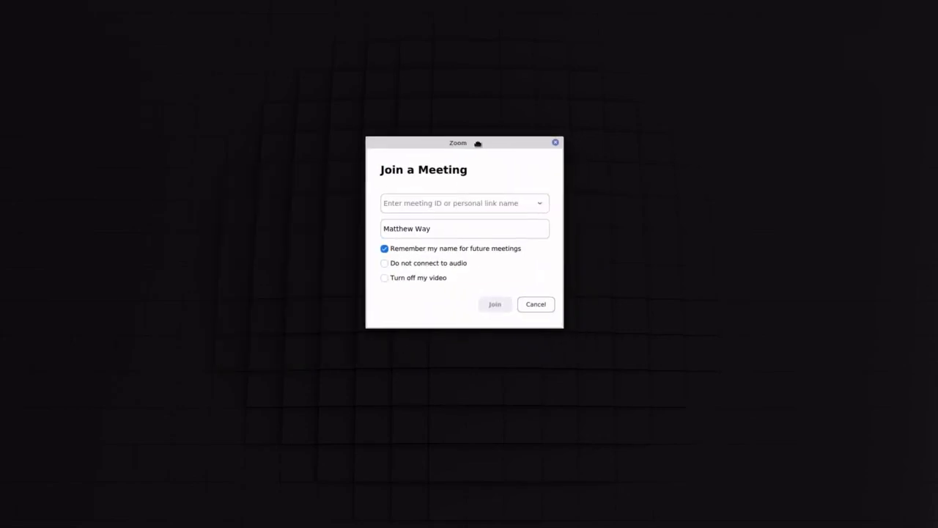
Enter the meeting ID and clear the pre-filled display name.
{"action": "left_click", "coordinate": [444, 203]}
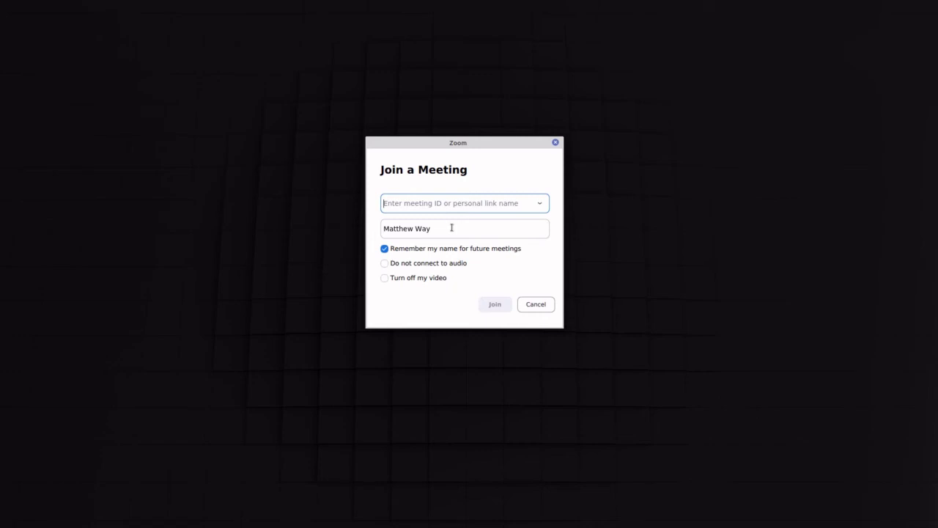
{"action": "type", "text": "7971024774"}
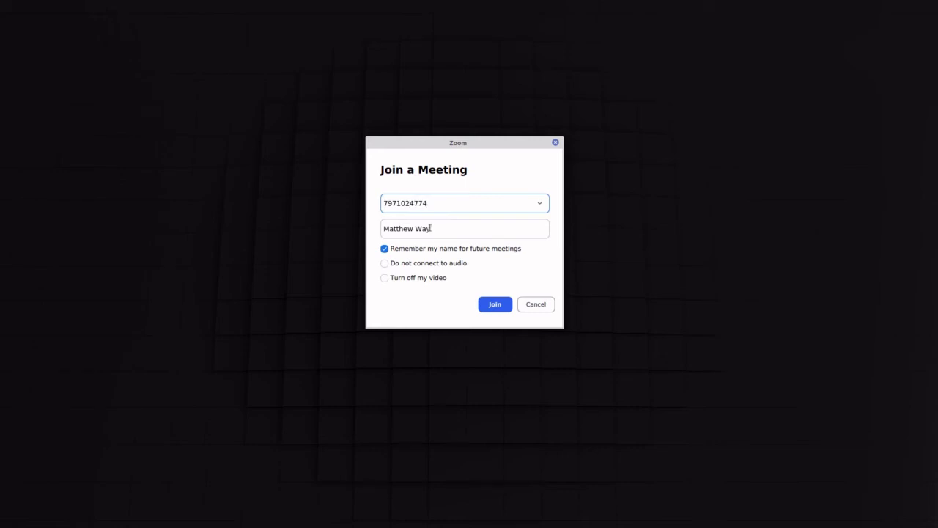
{"action": "left_click", "coordinate": [431, 228]}
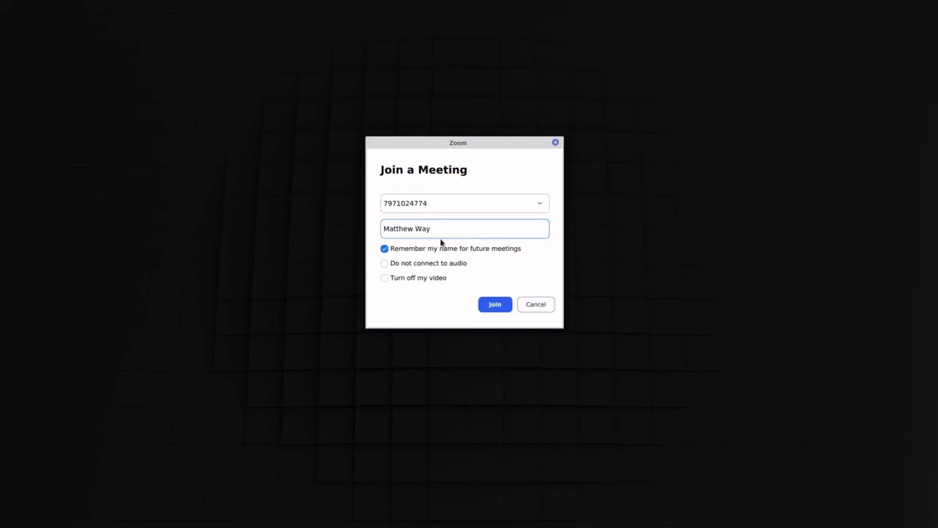
{"action": "left_click_drag", "start_coordinate": [449, 235], "coordinate": [340, 234]}
{"action": "key", "text": "BackSpace"}
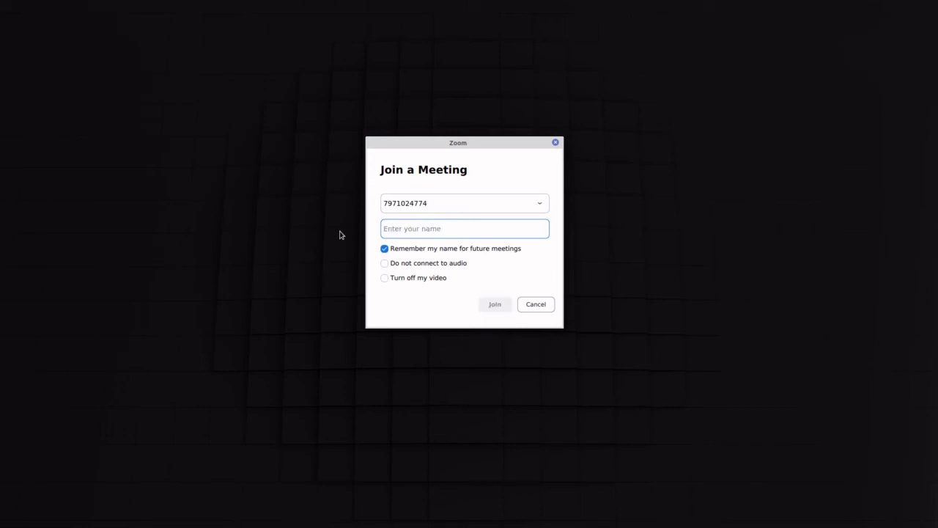
{"action": "type", "text": "Galaxy Tablet"}
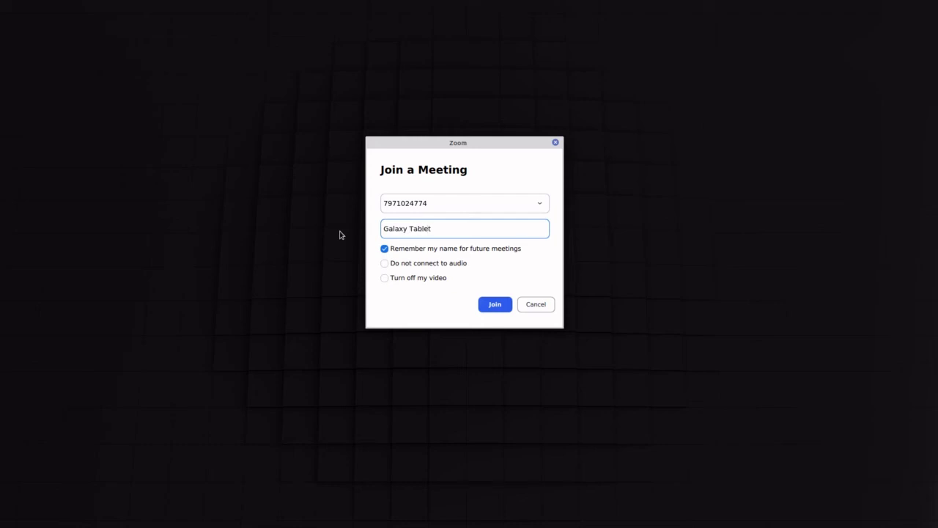
Replace the display name 'Galaxy Tablet' with 'Way Family'.
{"action": "left_click_drag", "start_coordinate": [436, 229], "coordinate": [369, 228]}
{"action": "left_click_drag", "start_coordinate": [440, 231], "coordinate": [296, 253]}
{"action": "key", "text": "BackSpace"}
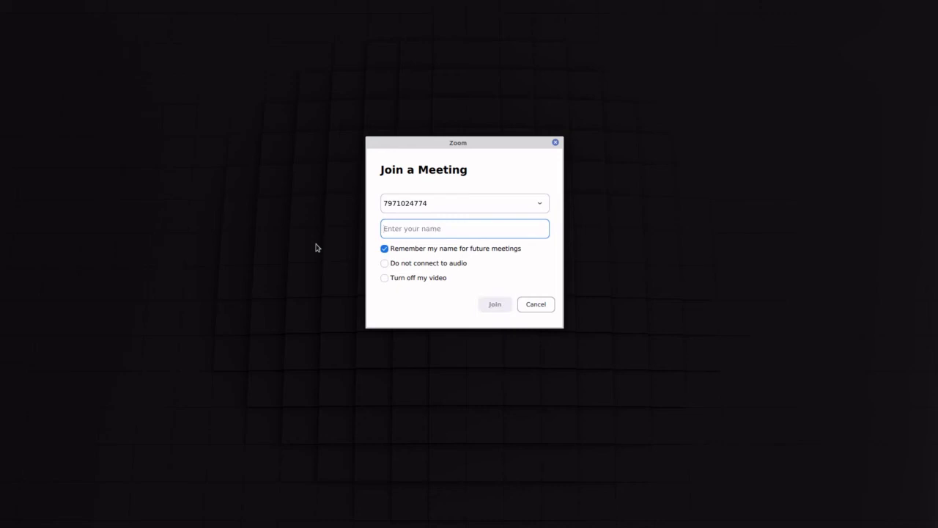
{"action": "type", "text": "Way Family"}
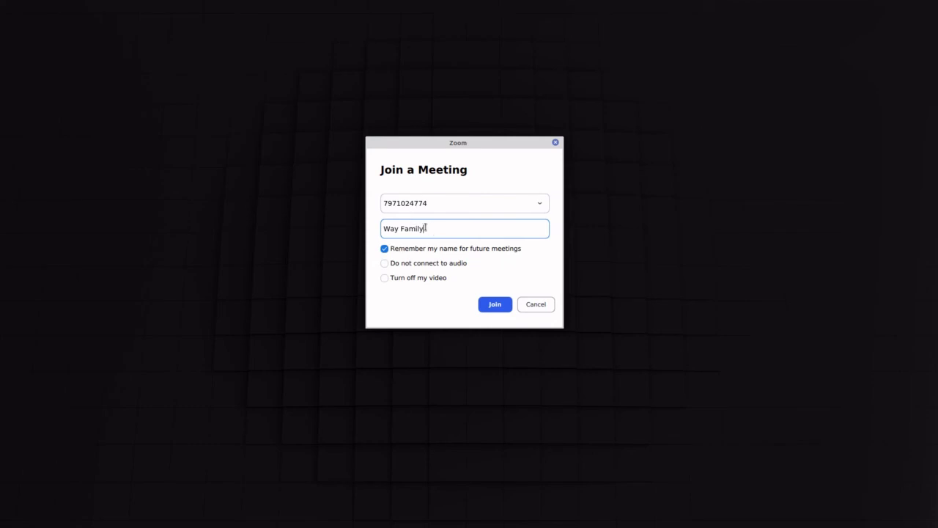
Check the 'Way Family' display name and attempt to join the meeting.
{"action": "left_click_drag", "start_coordinate": [424, 228], "coordinate": [369, 228]}
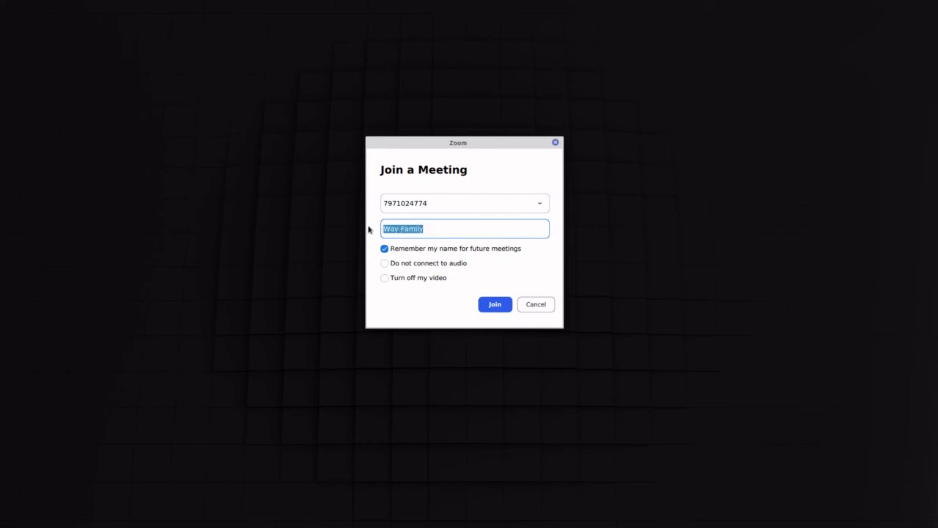
{"action": "left_click", "coordinate": [430, 228]}
{"action": "left_click_drag", "start_coordinate": [431, 228], "coordinate": [379, 230]}
{"action": "left_click", "coordinate": [433, 228]}
{"action": "left_click_drag", "start_coordinate": [402, 228], "coordinate": [342, 233]}
{"action": "left_click", "coordinate": [430, 227]}
{"action": "left_click", "coordinate": [498, 307]}
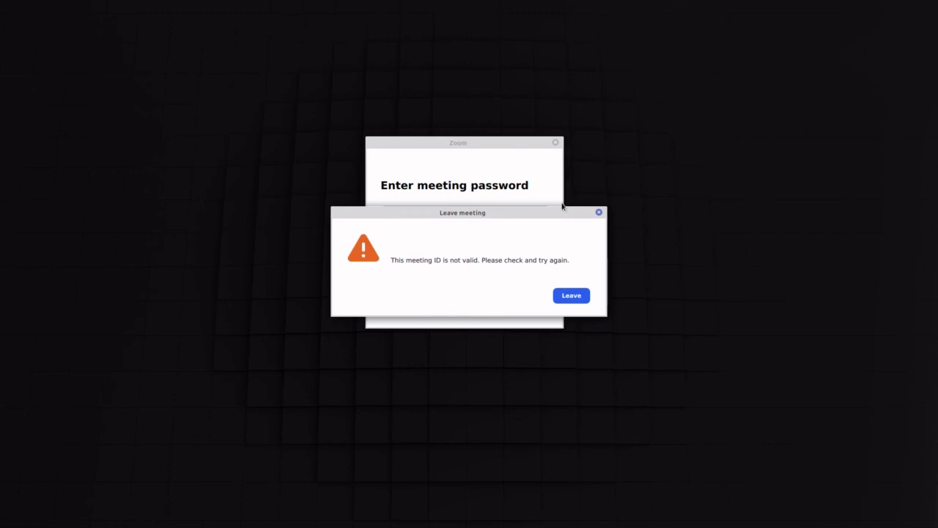
Dismiss the invalid meeting ID error, enter the meeting password, and join the meeting.
{"action": "left_click", "coordinate": [598, 212]}
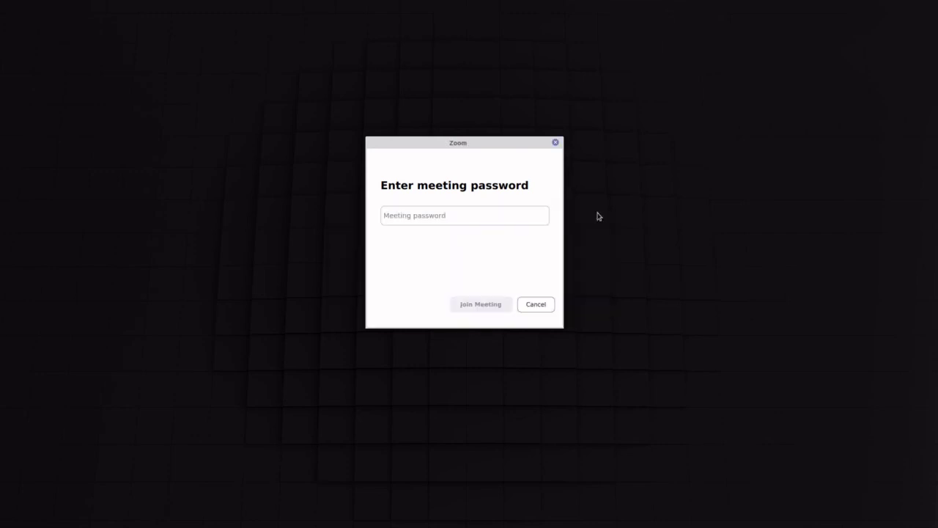
{"action": "left_click", "coordinate": [464, 215]}
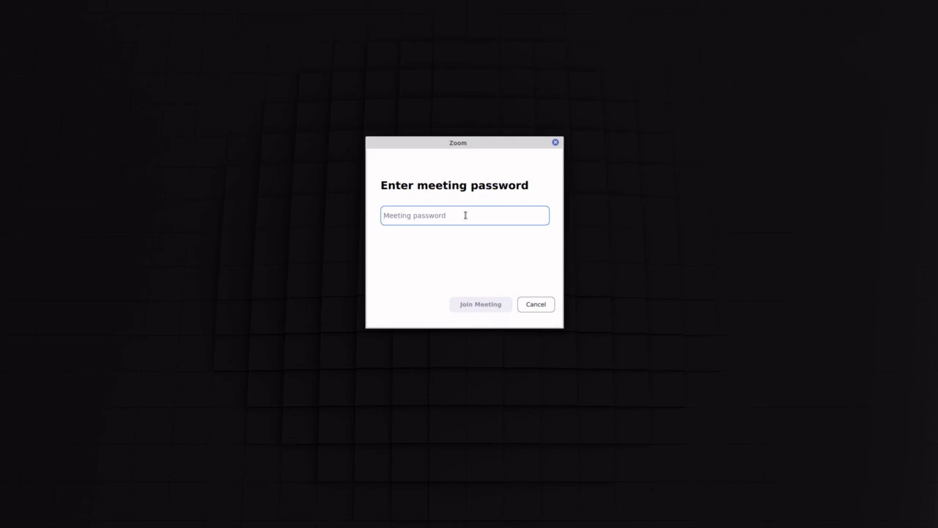
{"action": "type", "text": "•••"}
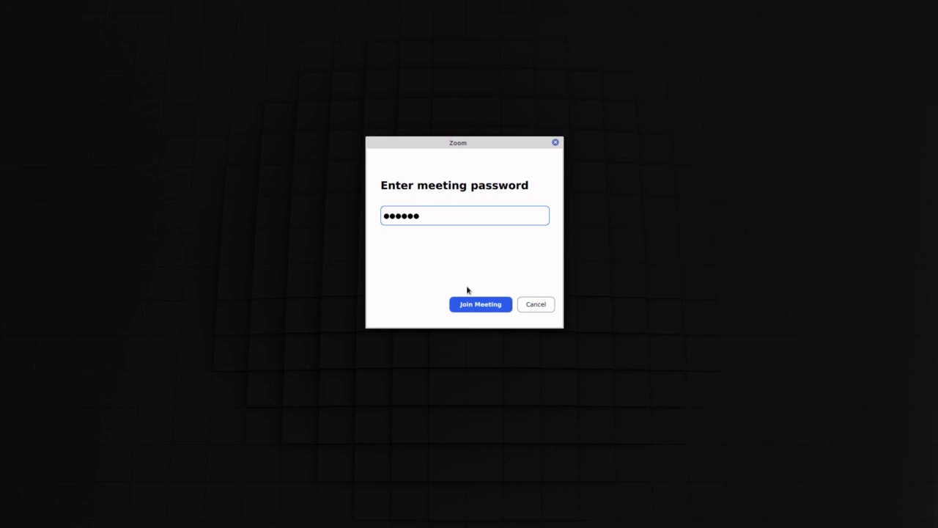
{"action": "left_click", "coordinate": [480, 309]}
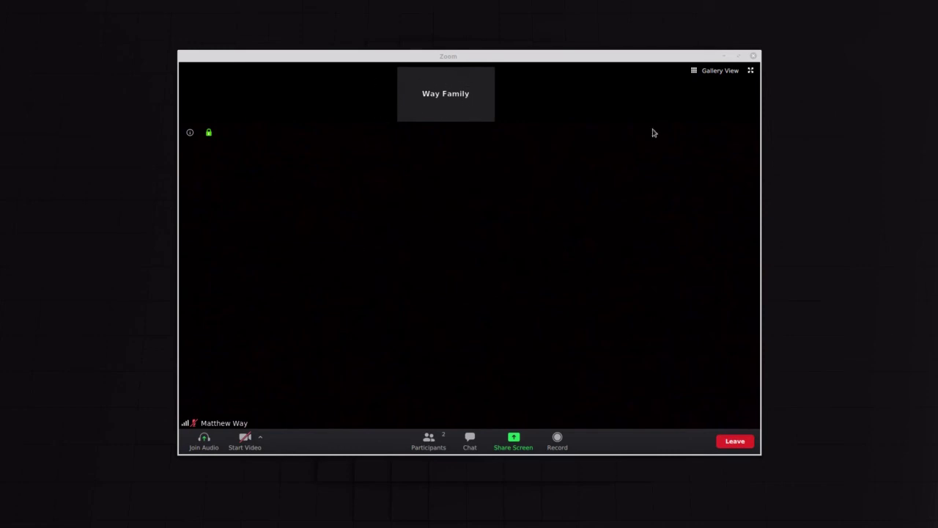
Switch the meeting to Gallery View and show the participants list with Way Family (Me).
{"action": "left_click", "coordinate": [708, 74]}
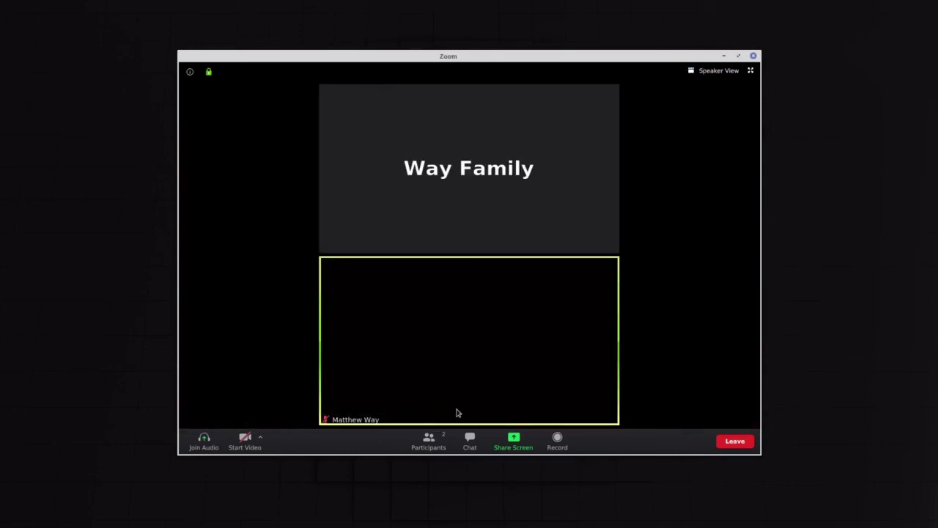
{"action": "left_click", "coordinate": [429, 440]}
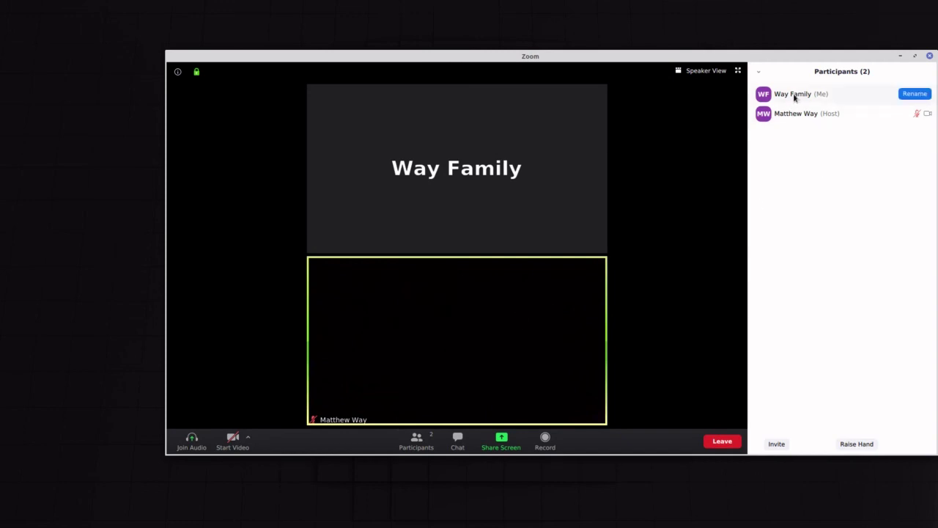
{"action": "mouse_move", "coordinate": [786, 101]}
Cancel the rename prompt, keeping the name 'Way Family', and shift the meeting window left.
{"action": "left_click", "coordinate": [914, 94]}
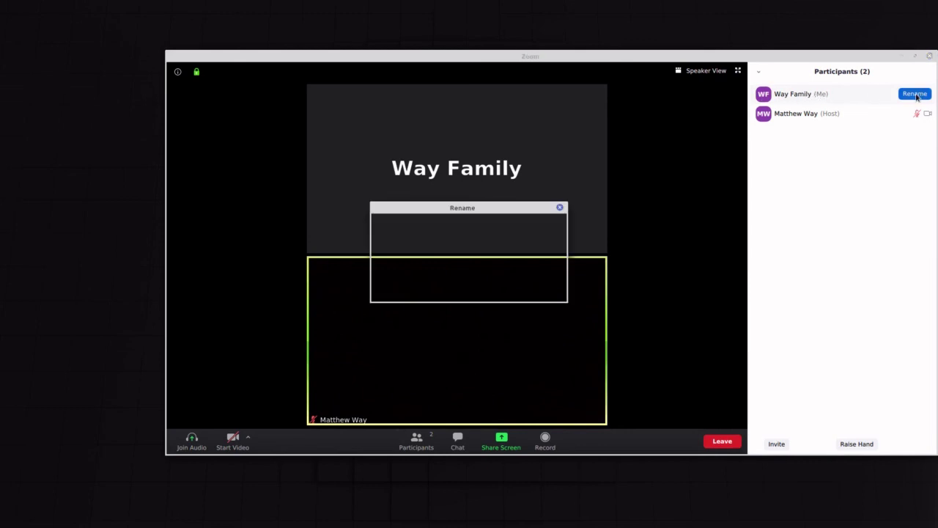
{"action": "left_click_drag", "start_coordinate": [435, 249], "coordinate": [359, 252]}
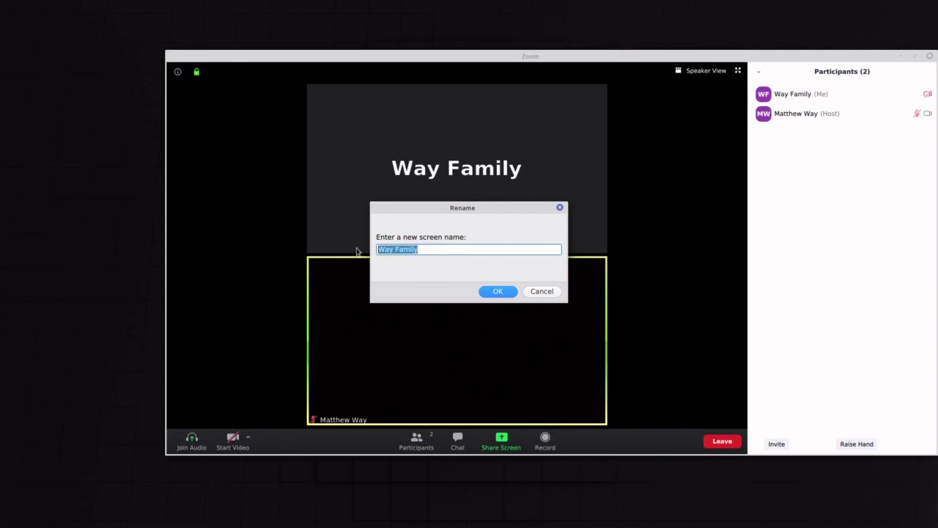
{"action": "left_click", "coordinate": [543, 292]}
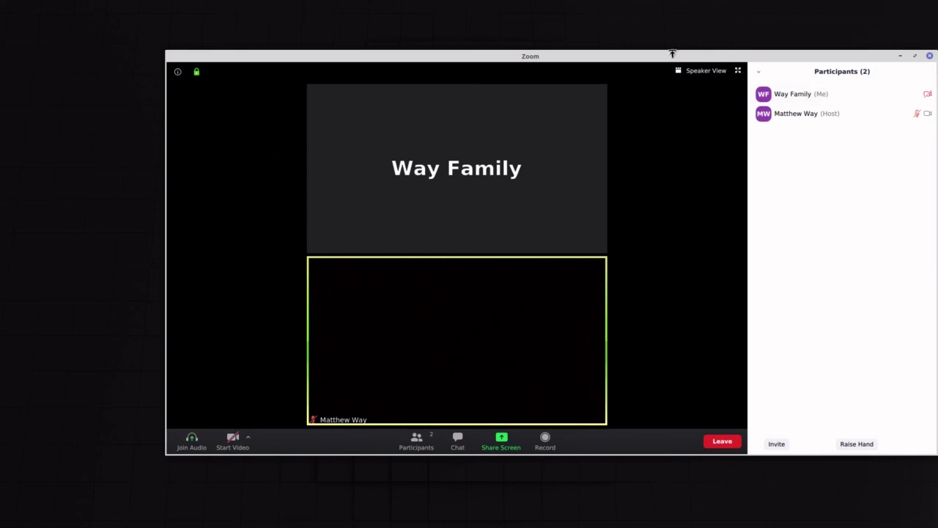
{"action": "mouse_move", "coordinate": [826, 84]}
{"action": "left_click_drag", "start_coordinate": [810, 56], "coordinate": [732, 66]}
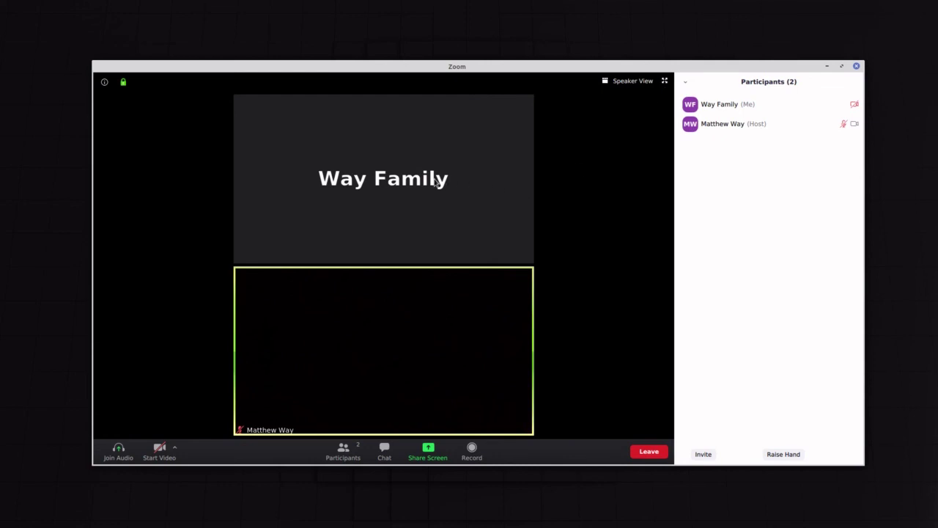